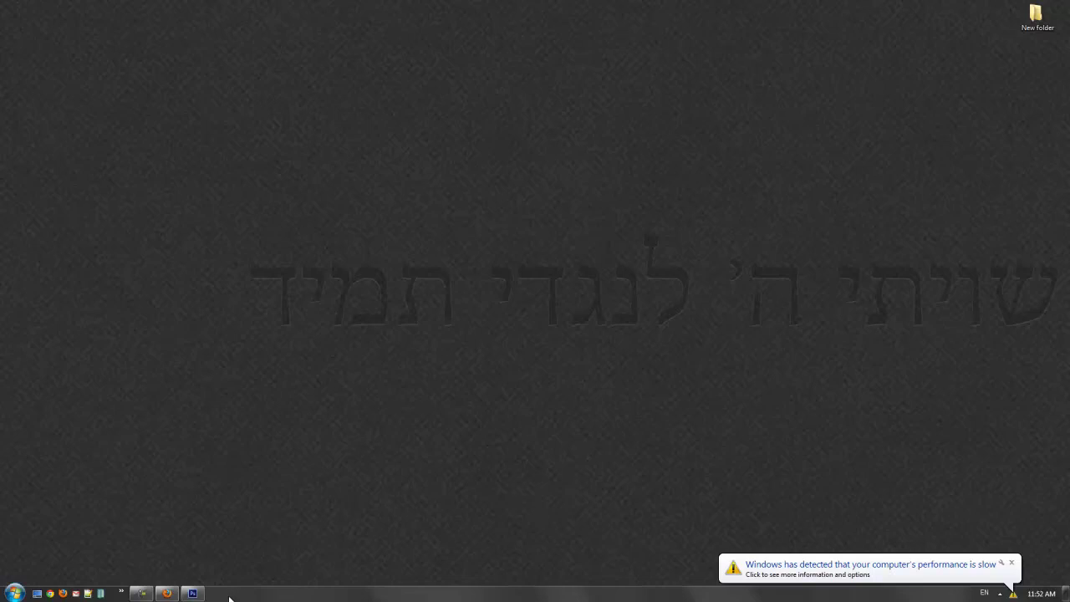
# - Save the Font Awesome 3.0 zip (FontAwesome-Font-Awesome-v3.0.2) from the website, then minimize Firefox
pyautogui.click(168, 593)
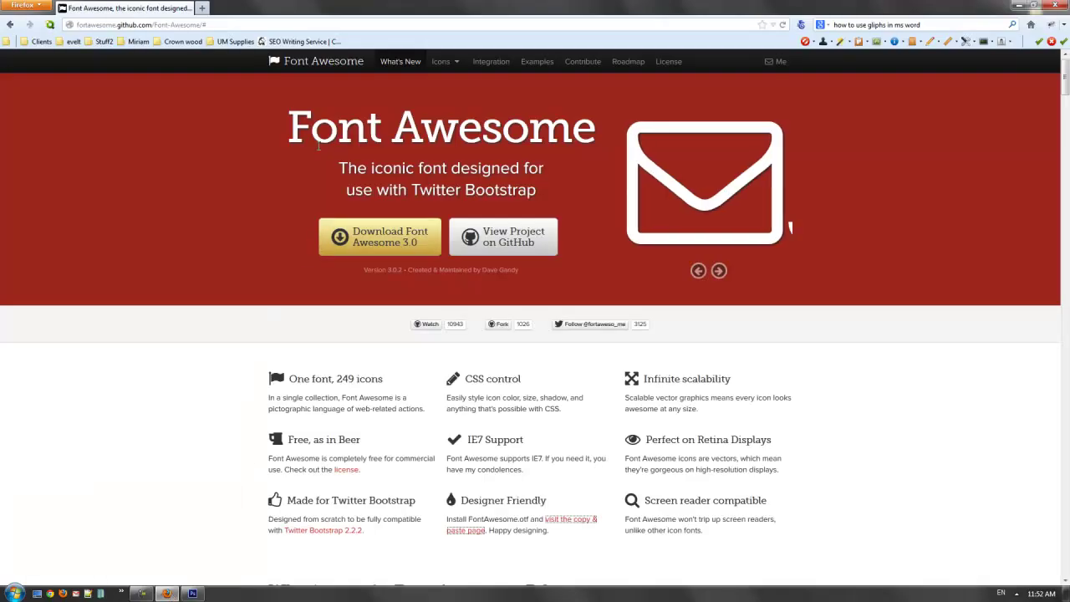
pyautogui.click(407, 241)
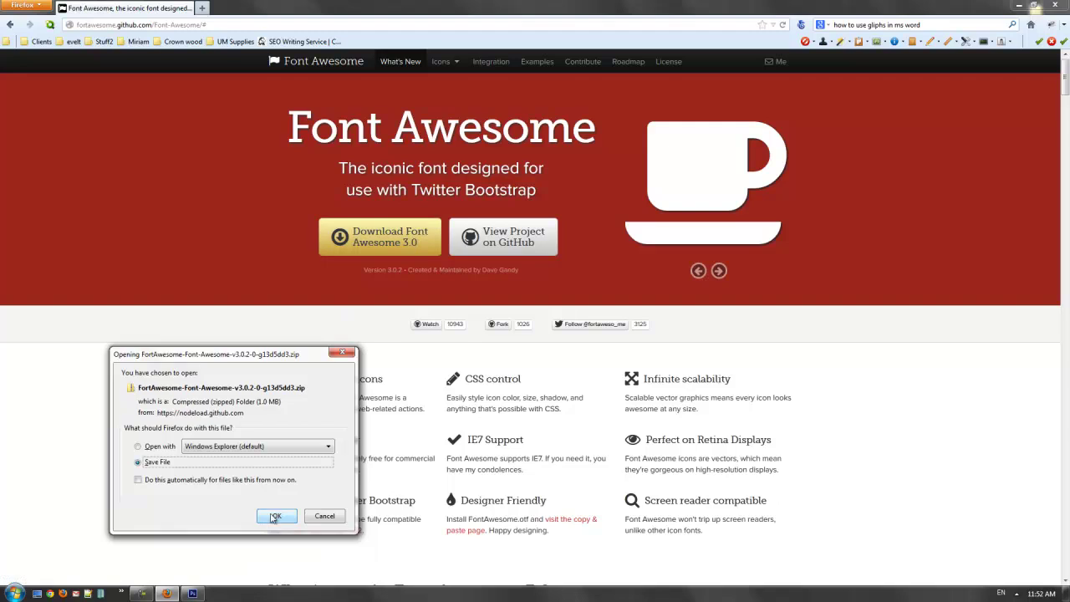
pyautogui.click(274, 514)
pyautogui.click(452, 283)
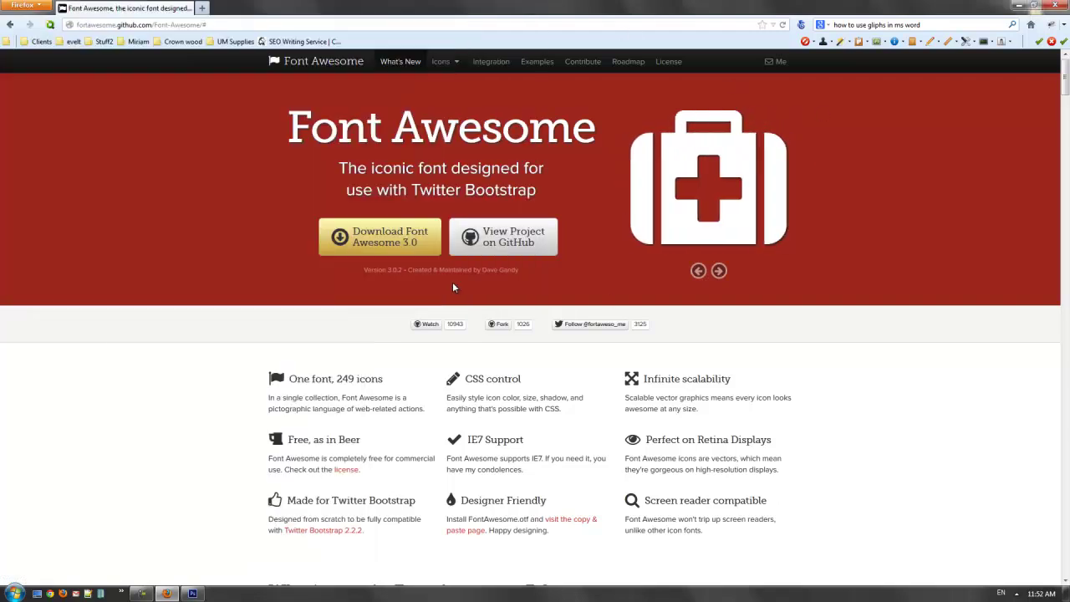
pyautogui.click(1016, 7)
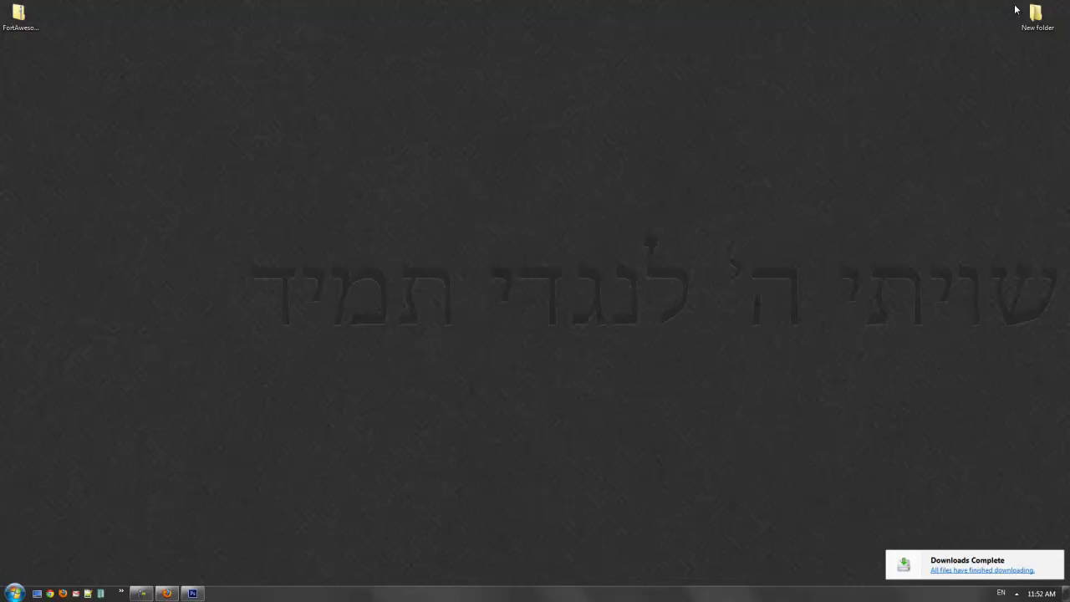
# - Open the downloaded zip and browse into its FortAwesome > font folder
pyautogui.rightClick(18, 12)
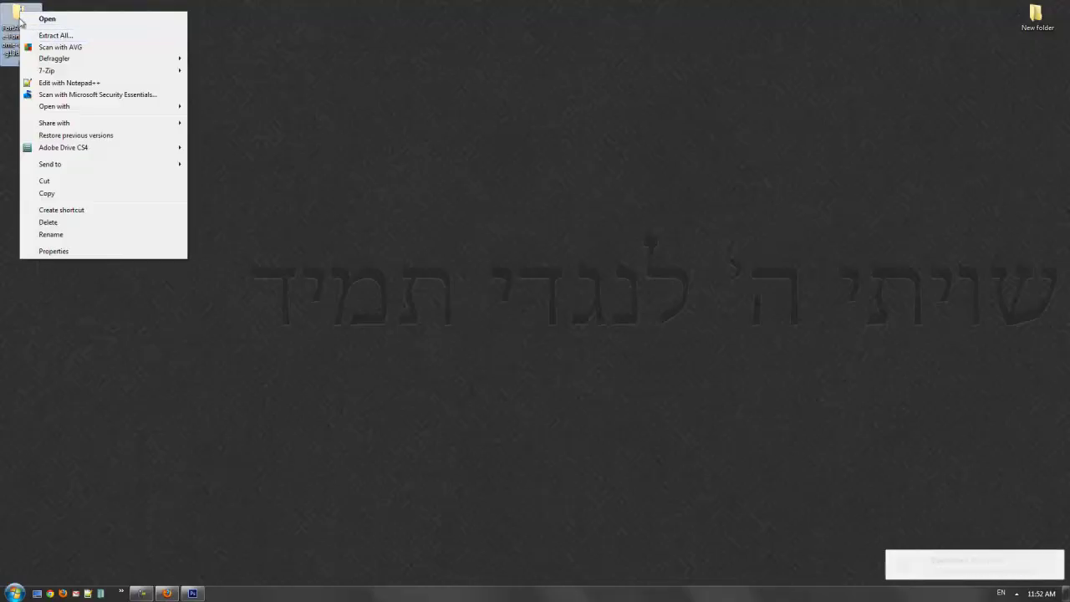
pyautogui.click(47, 18)
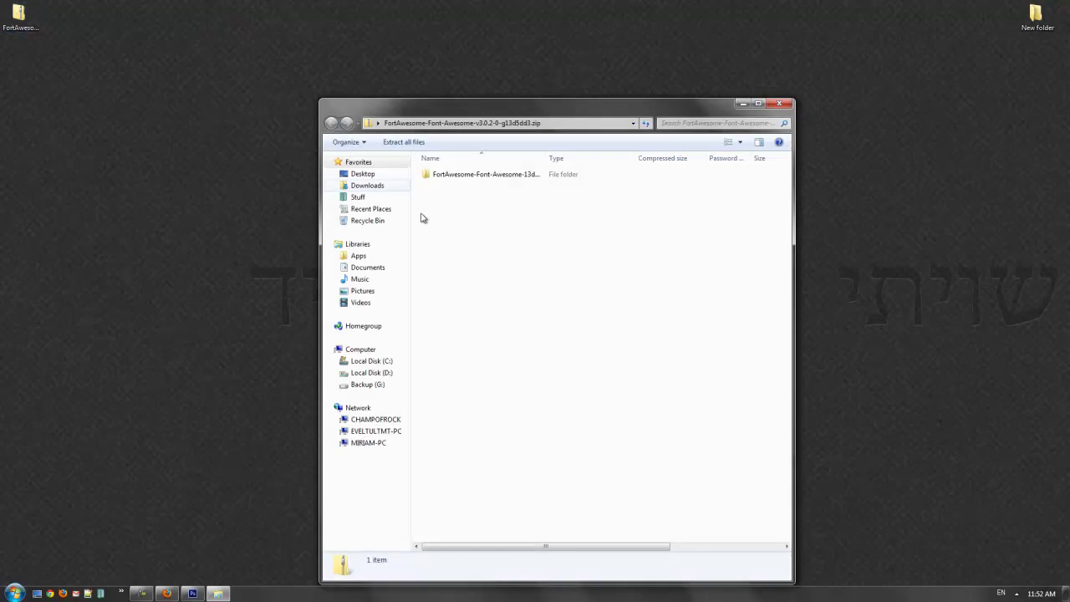
pyautogui.doubleClick(516, 175)
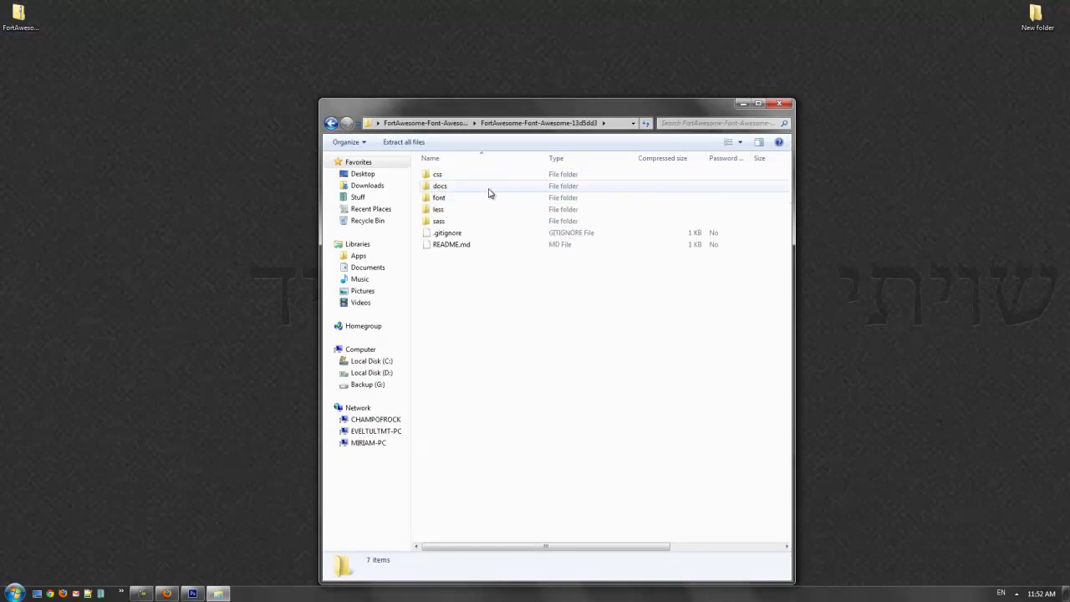
pyautogui.doubleClick(484, 197)
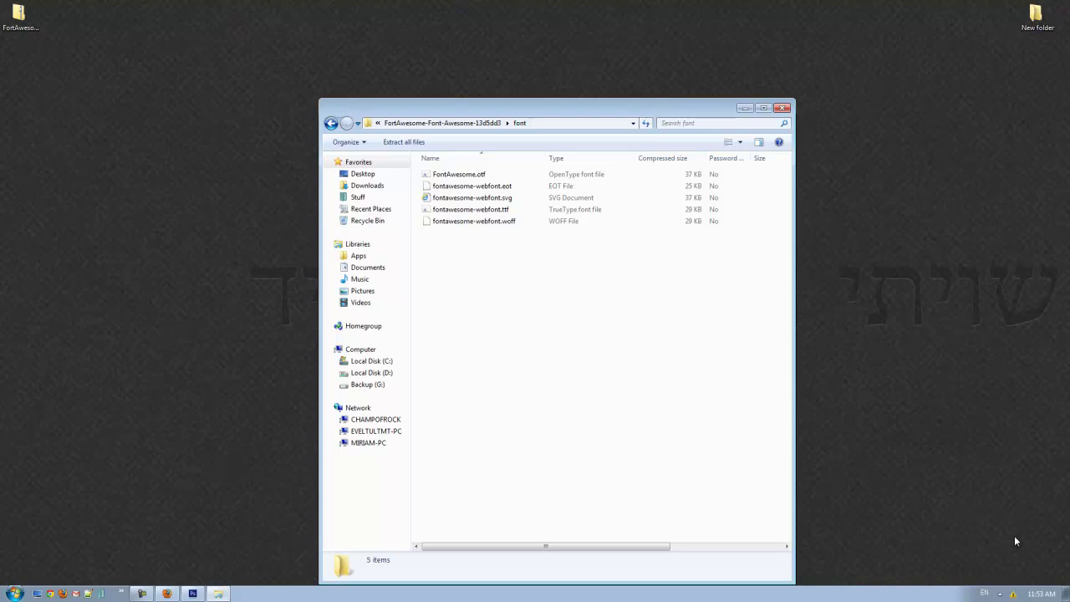
# - Drag fontawesome-webfont.ttf onto the desktop and bring up its install options
pyautogui.rightClick(457, 210)
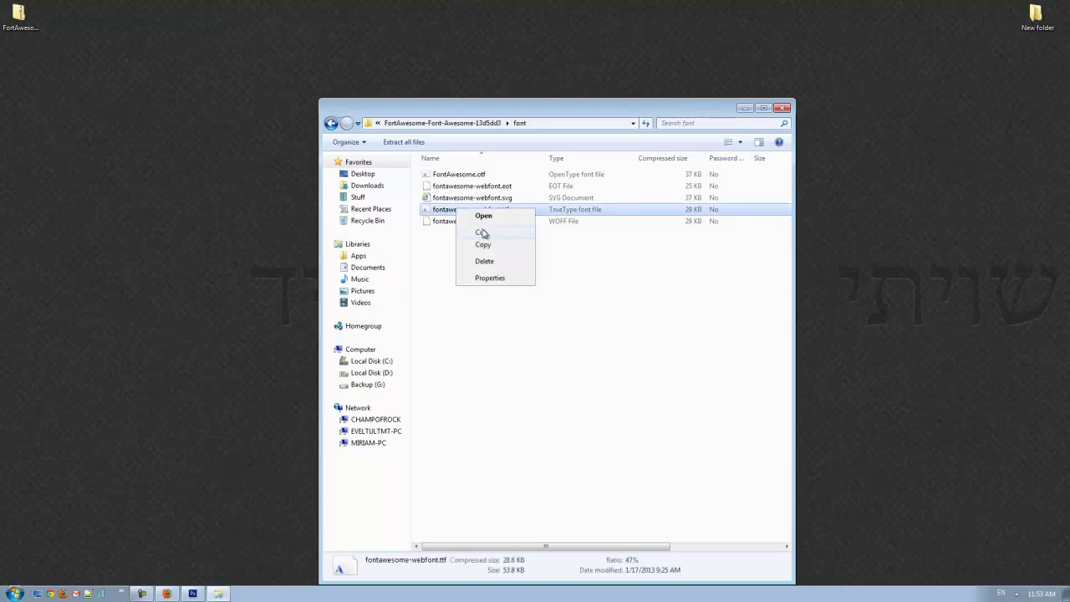
pyautogui.rightClick(437, 213)
pyautogui.click(437, 213)
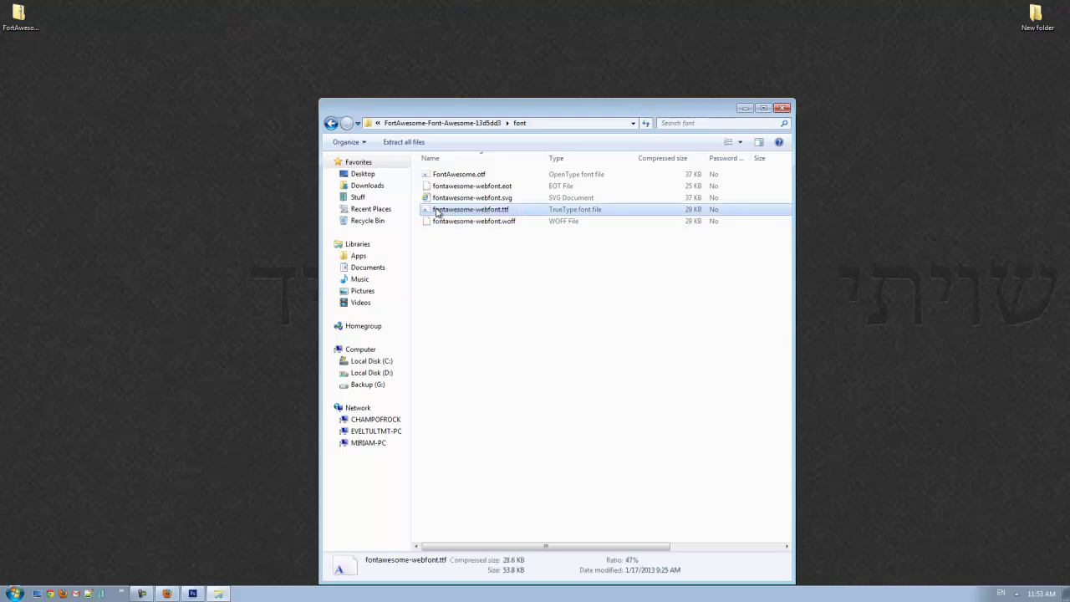
pyautogui.moveTo(437, 213); pyautogui.dragTo(242, 226)
pyautogui.click(29, 75)
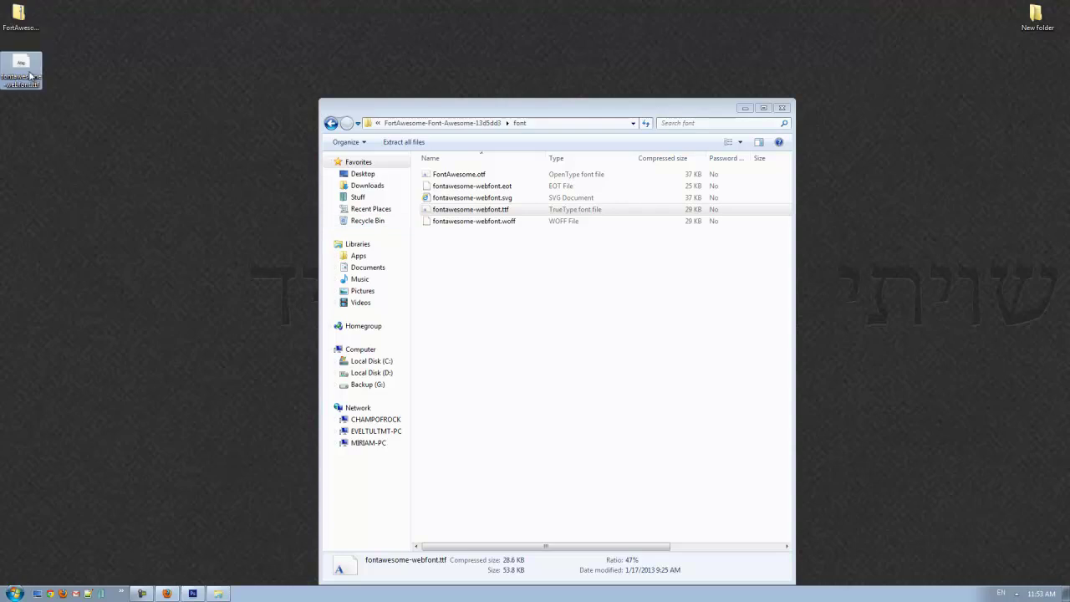
pyautogui.rightClick(27, 72)
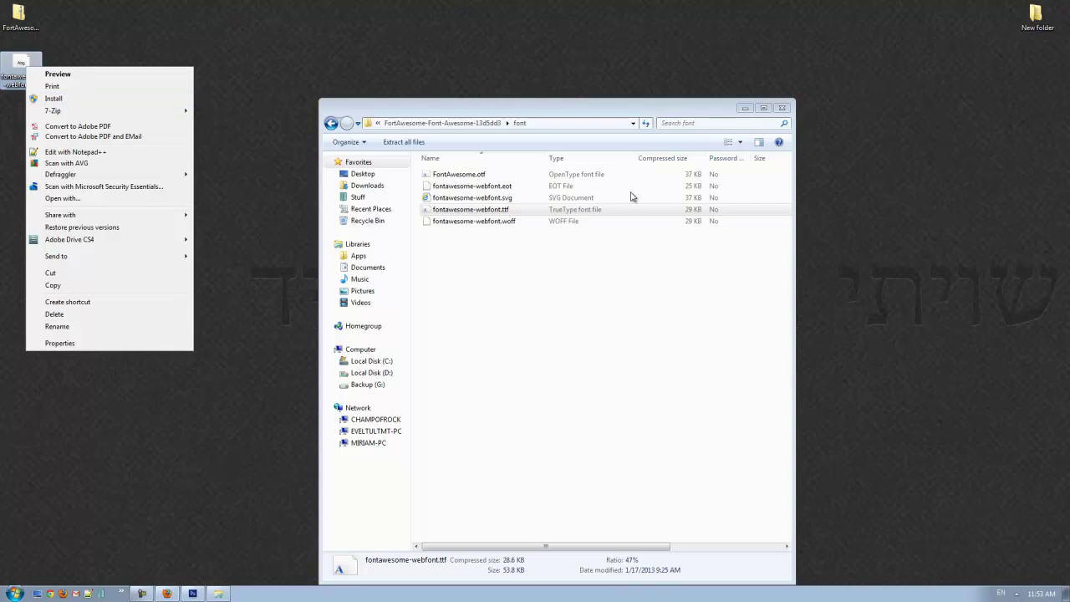
# - Close the font folder window and open Word's Insert > Symbol gallery
pyautogui.click(782, 107)
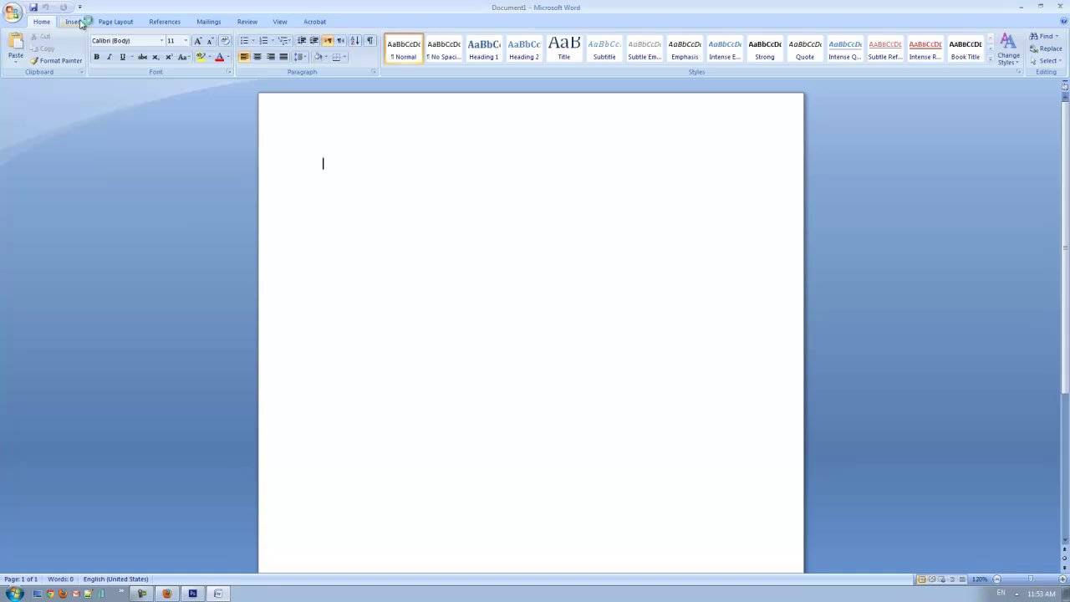
pyautogui.click(73, 22)
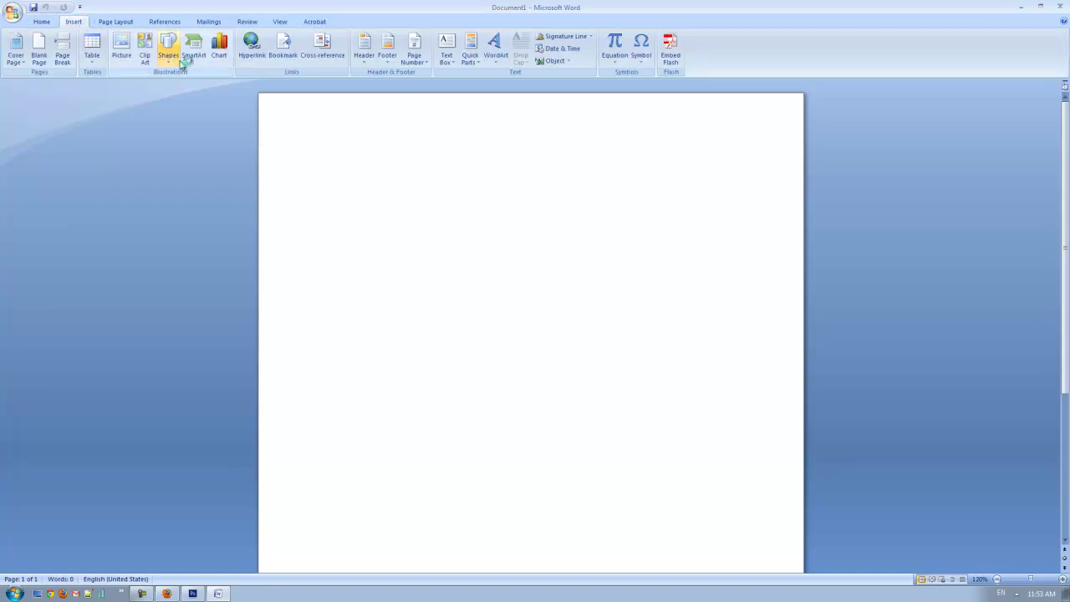
pyautogui.click(641, 53)
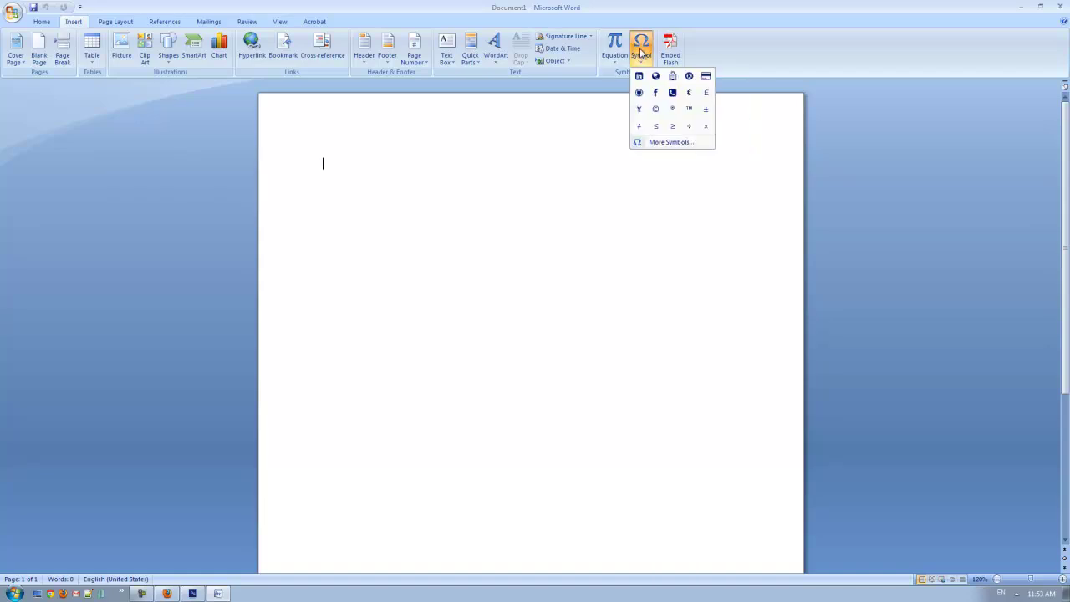
# - Open More Symbols and switch the symbol font to FontAwesome
pyautogui.click(658, 144)
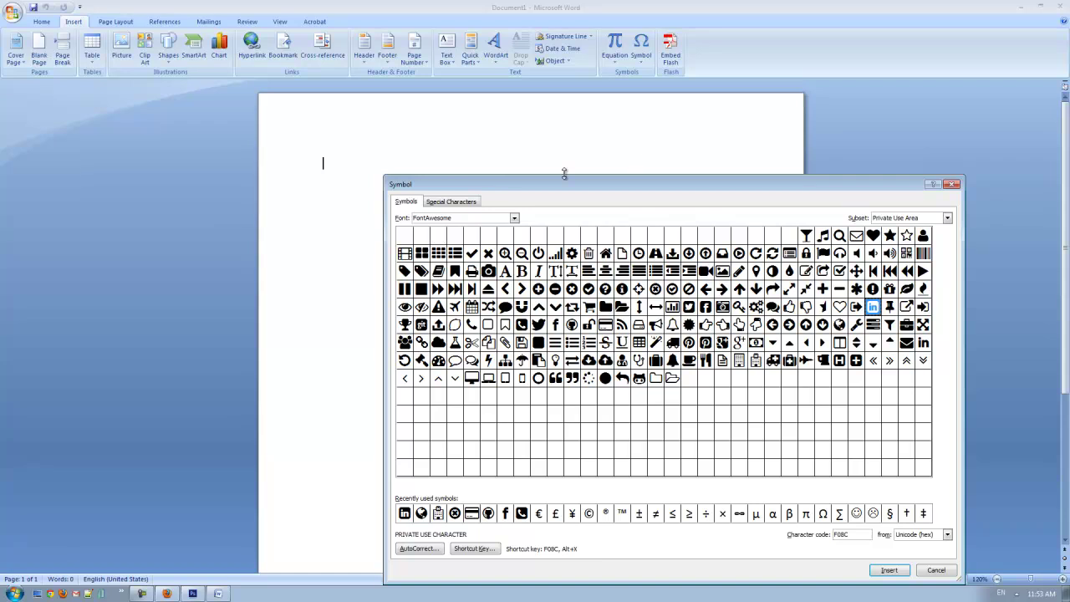
pyautogui.click(514, 220)
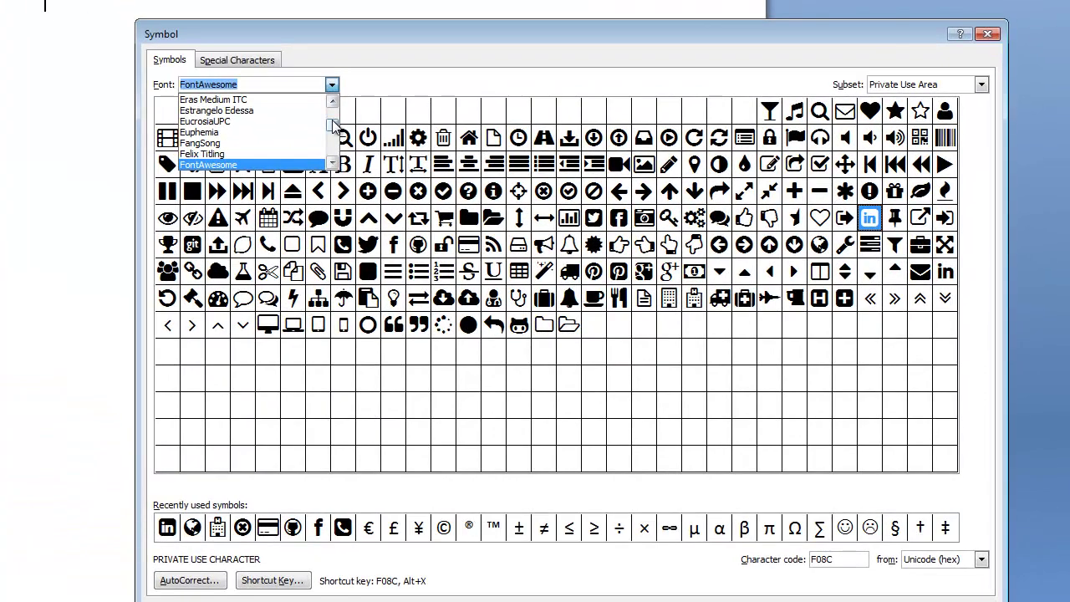
pyautogui.moveTo(515, 245); pyautogui.dragTo(516, 239)
pyautogui.moveTo(335, 117); pyautogui.dragTo(334, 135)
pyautogui.click(332, 100)
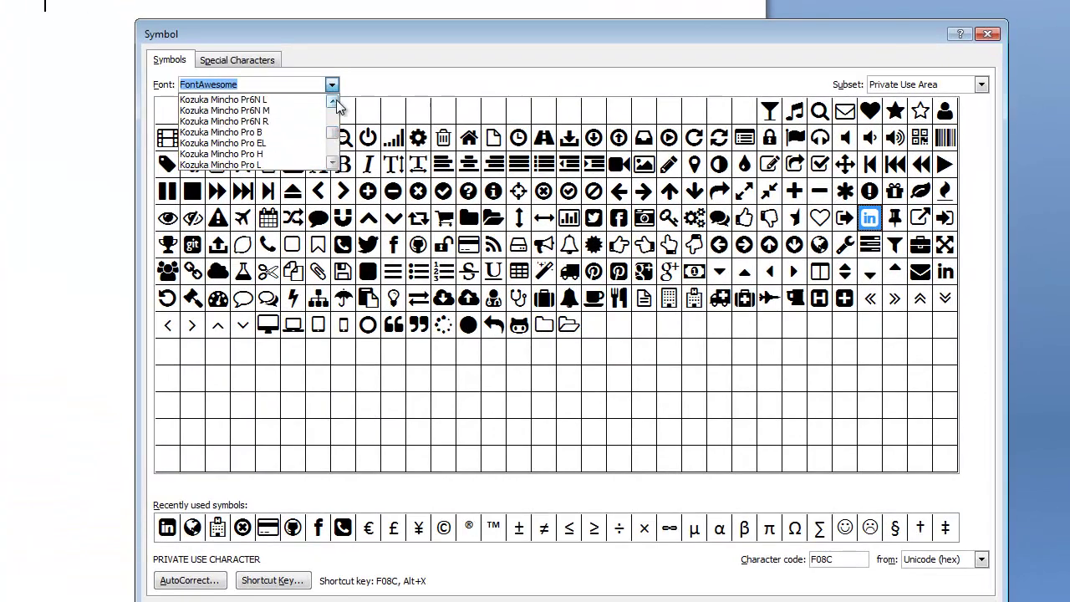
pyautogui.click(335, 101)
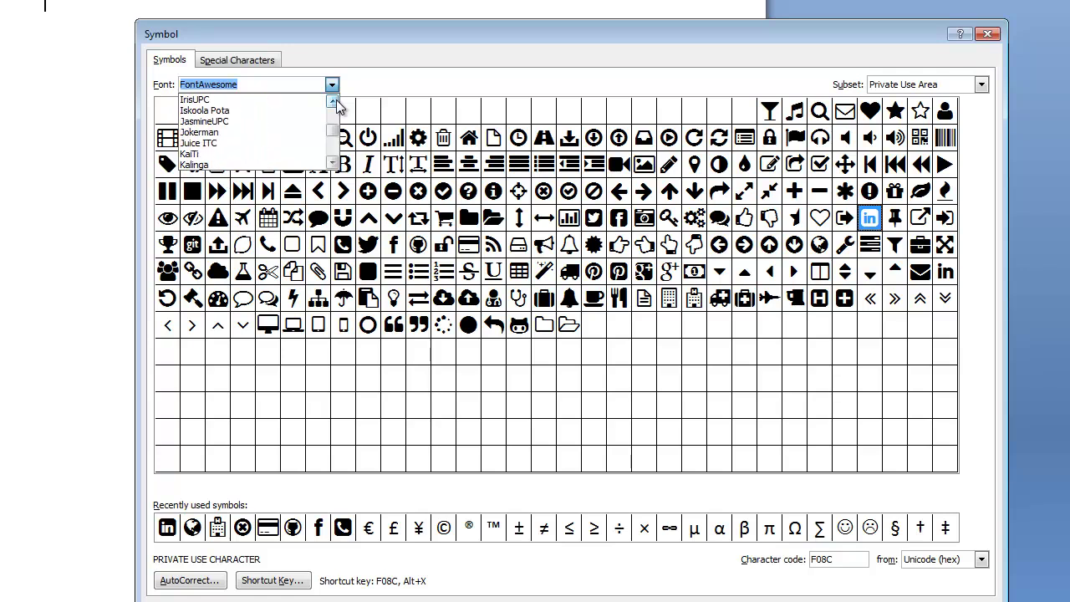
pyautogui.click(243, 80)
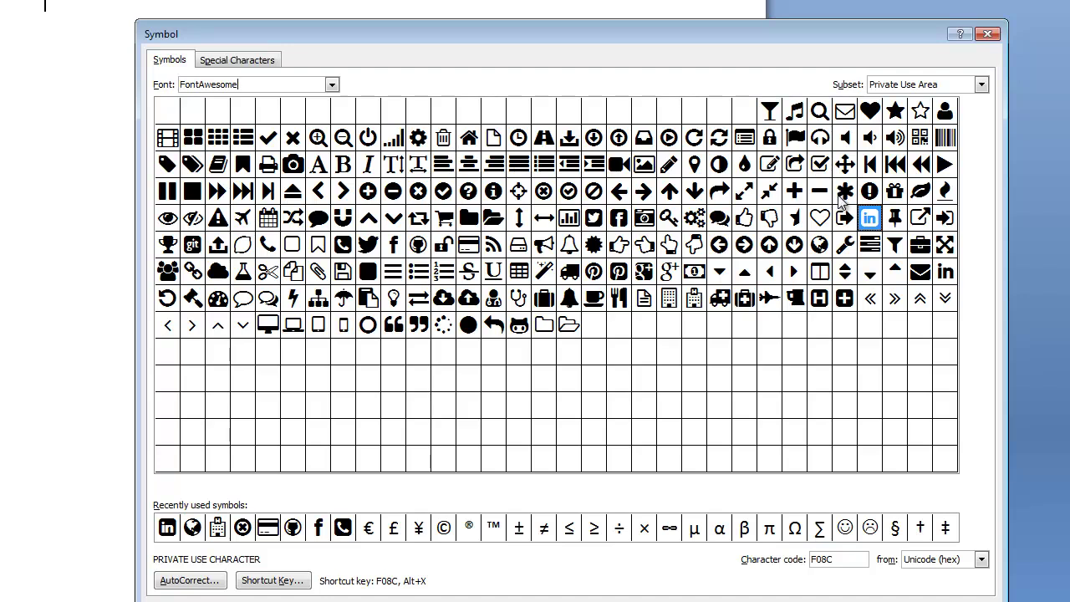
# - Insert the minus-circle, heart, camera and phone glyphs into the document
pyautogui.click(395, 192)
pyautogui.doubleClick(394, 192)
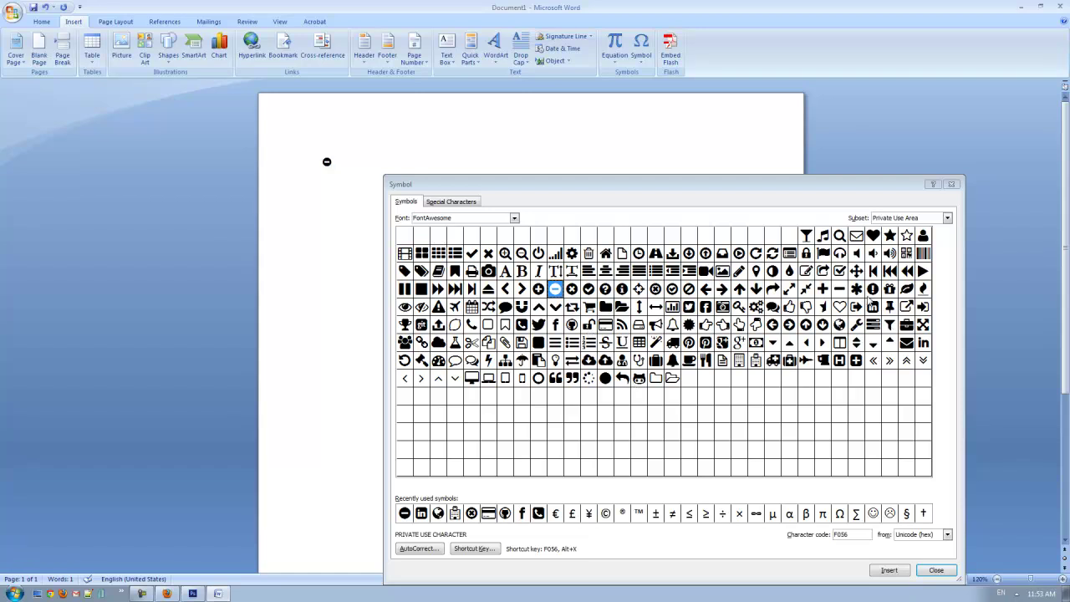
pyautogui.doubleClick(873, 236)
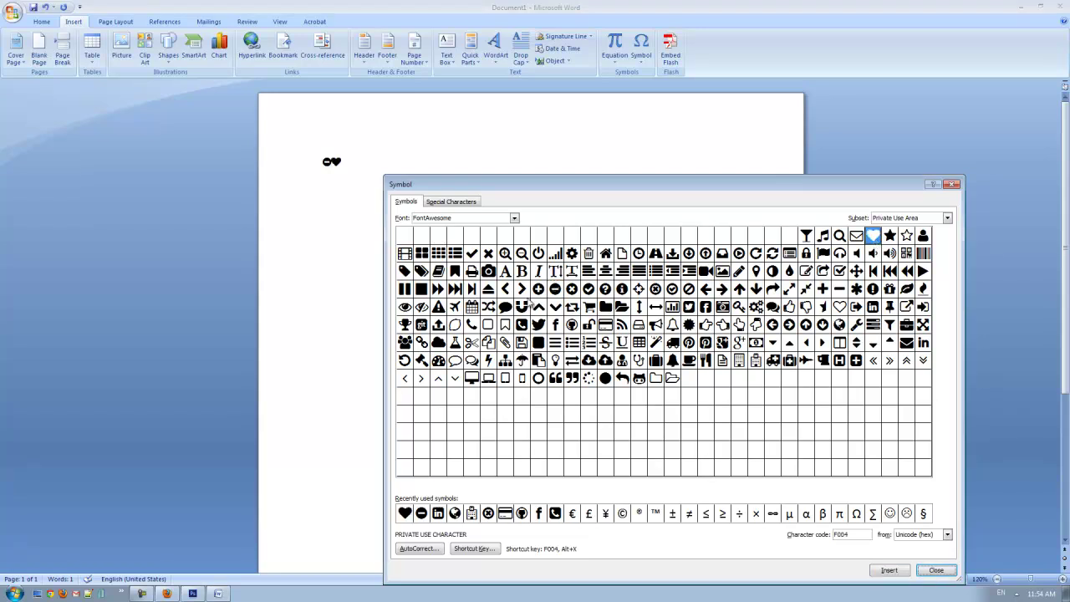
pyautogui.doubleClick(489, 271)
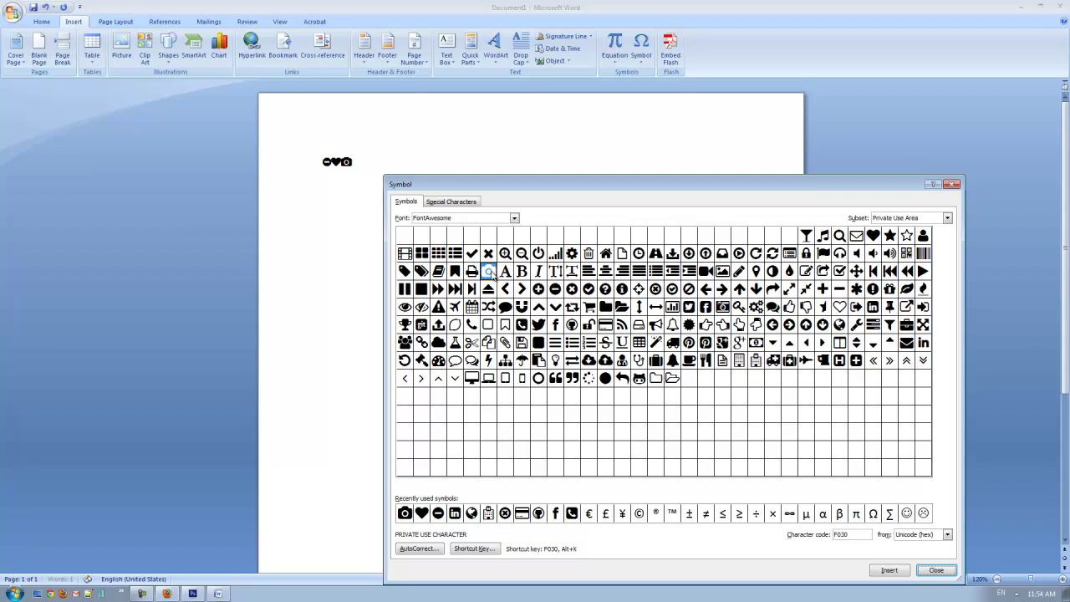
pyautogui.doubleClick(521, 325)
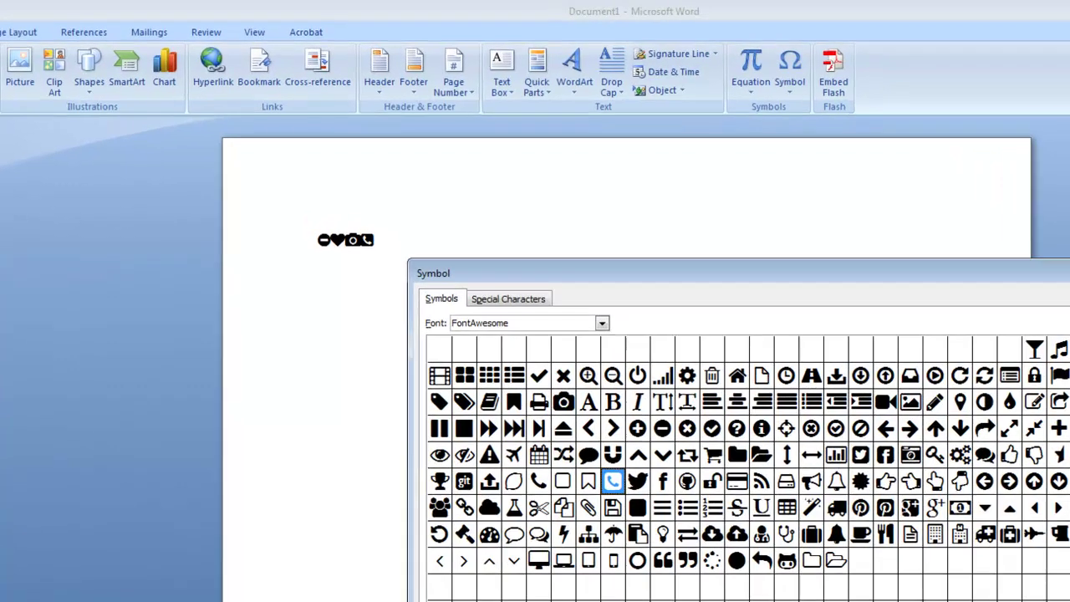
# - Close the symbol picker and set the four inserted glyphs to font size 26
pyautogui.click(951, 185)
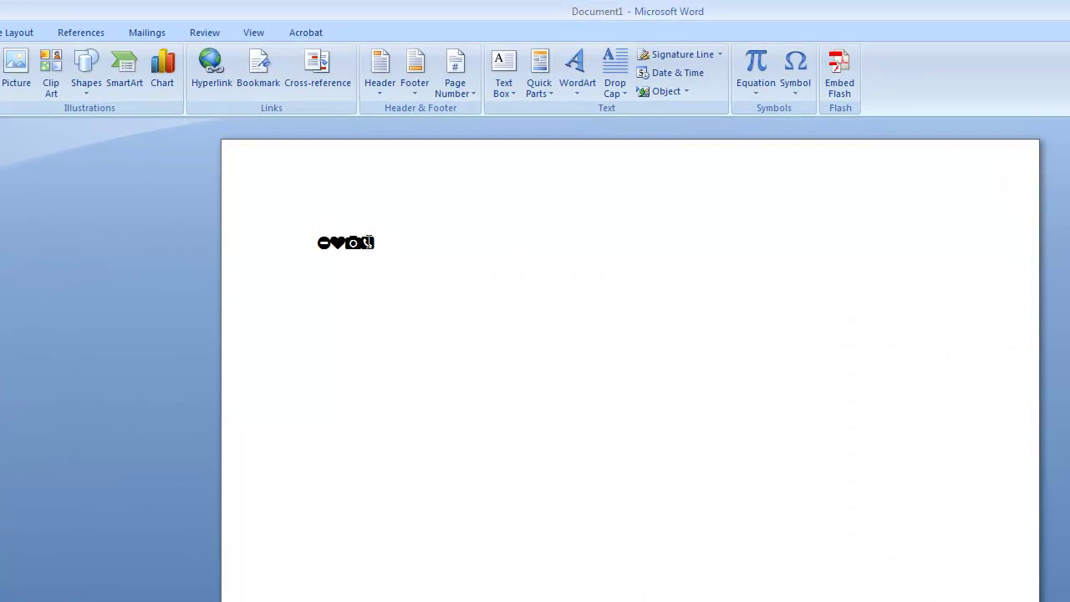
pyautogui.moveTo(382, 244); pyautogui.dragTo(318, 244)
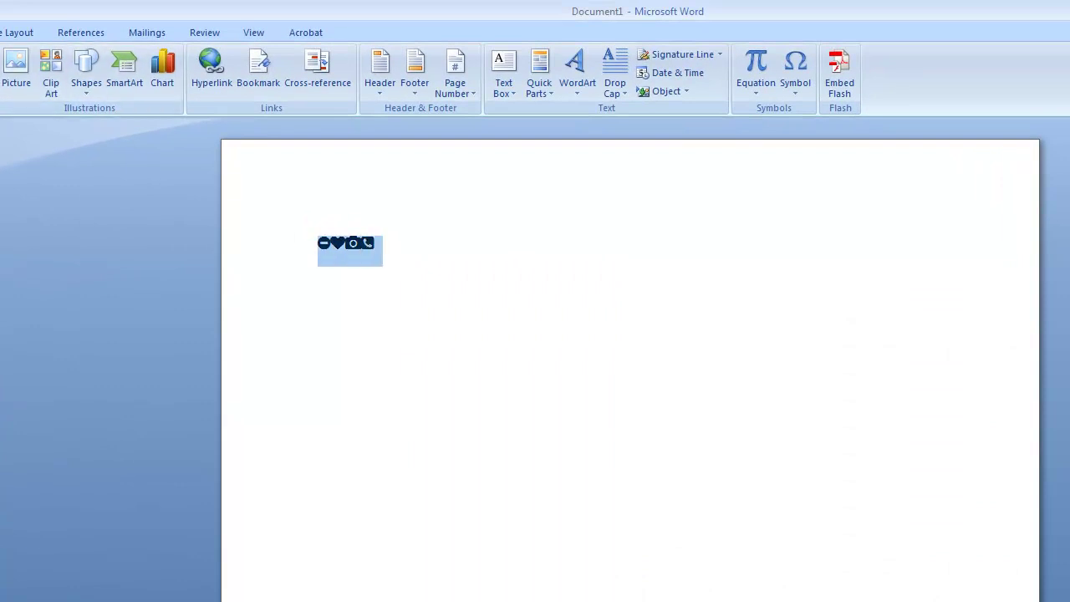
pyautogui.scroll(1, 88, 84)
pyautogui.click(112, 61)
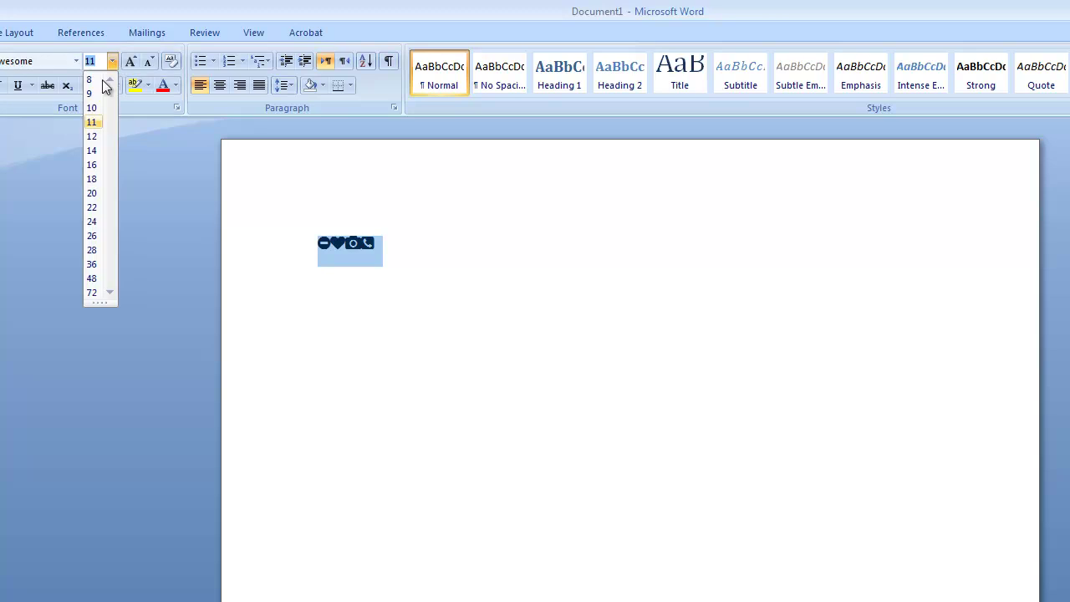
pyautogui.click(94, 236)
# - Add spaces between the glyphs, select the whole line, and bring Photoshop forward
pyautogui.click(347, 255)
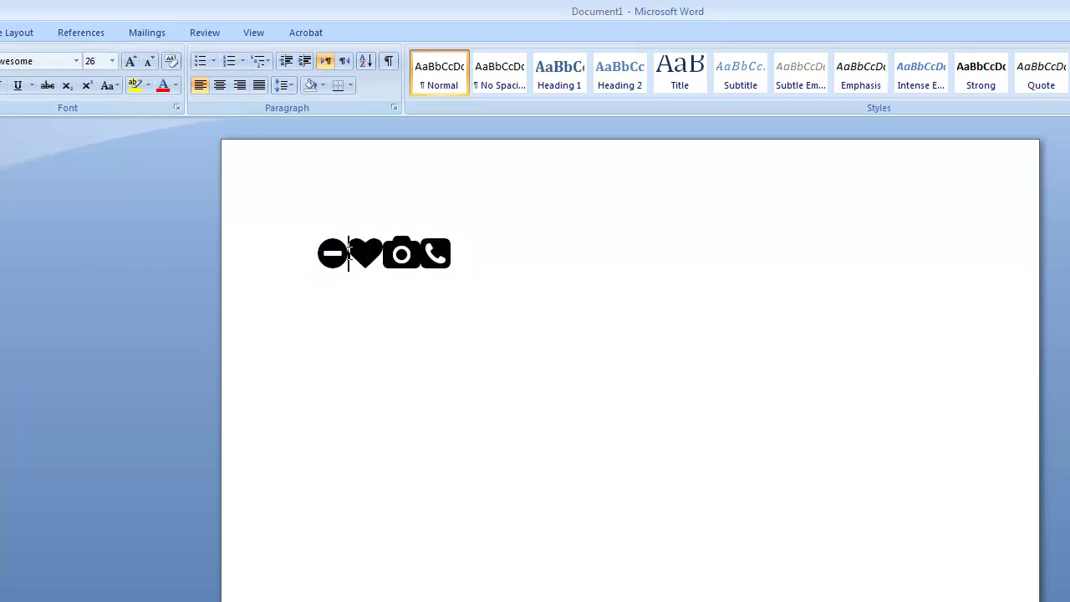
pyautogui.press('Right')
pyautogui.press('Right')
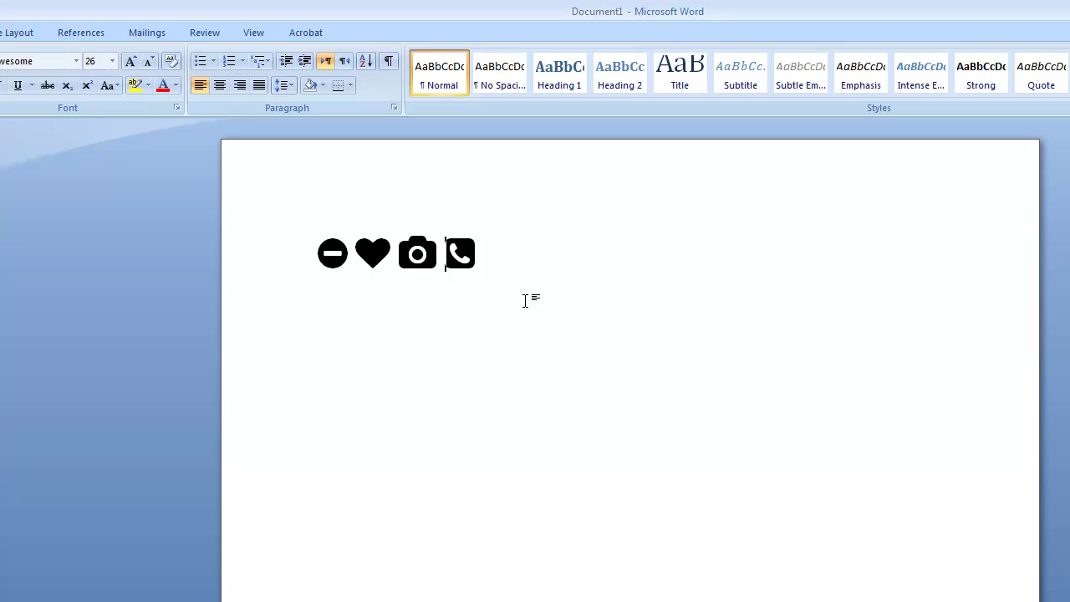
pyautogui.moveTo(511, 247); pyautogui.dragTo(313, 238)
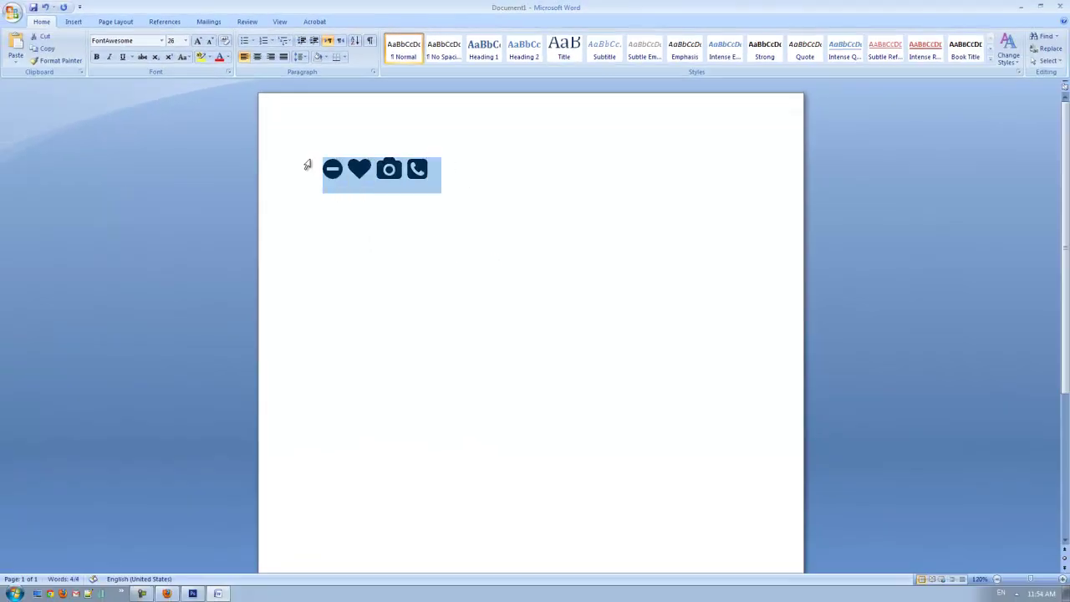
pyautogui.click(192, 593)
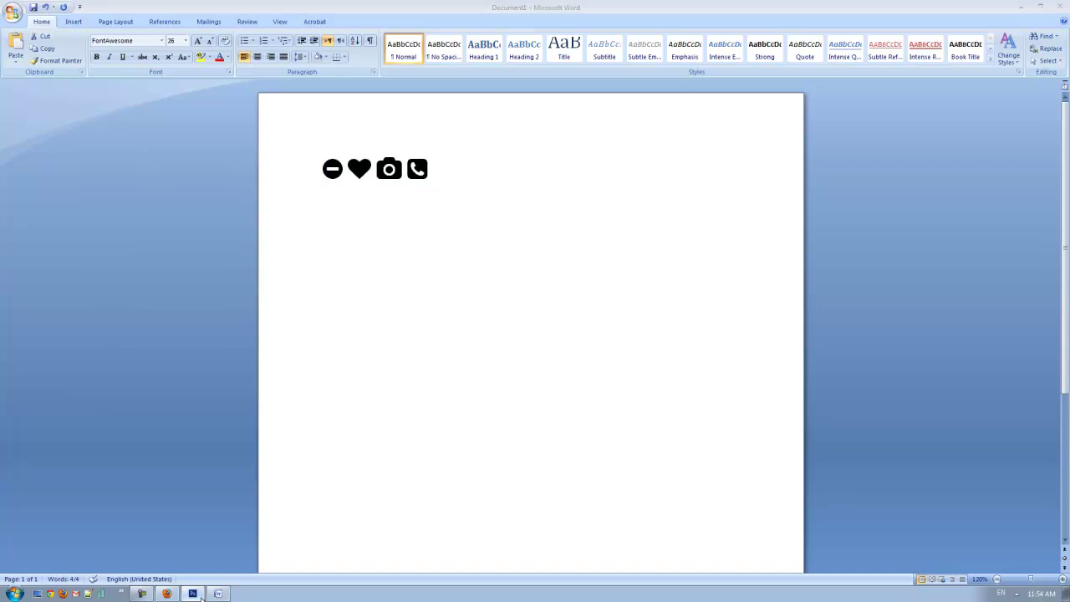
# - Create a new Photoshop document using the U.S. Paper preset
pyautogui.click(31, 7)
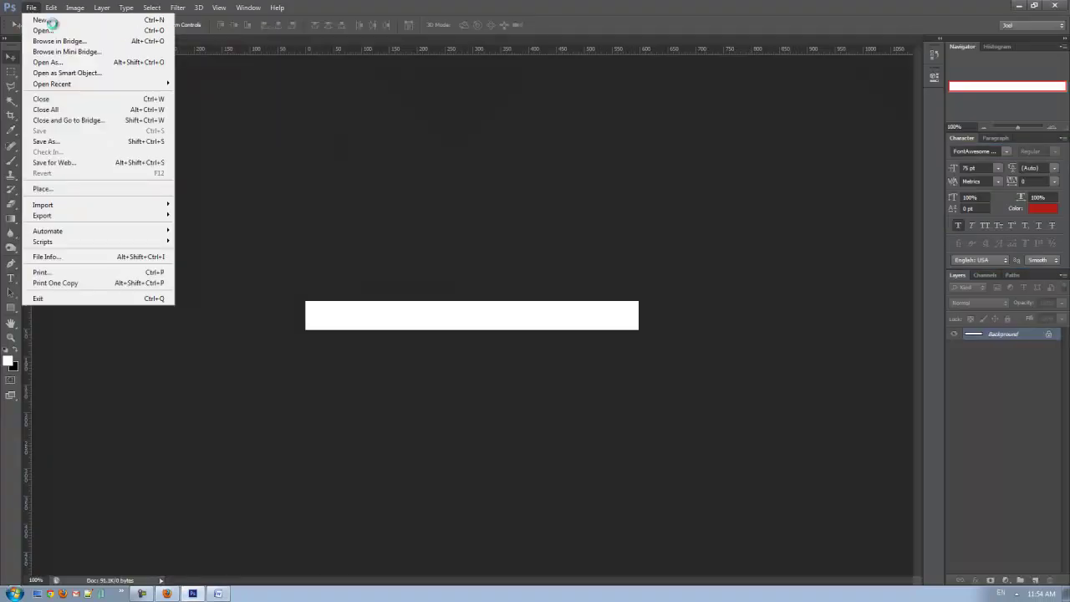
pyautogui.click(40, 18)
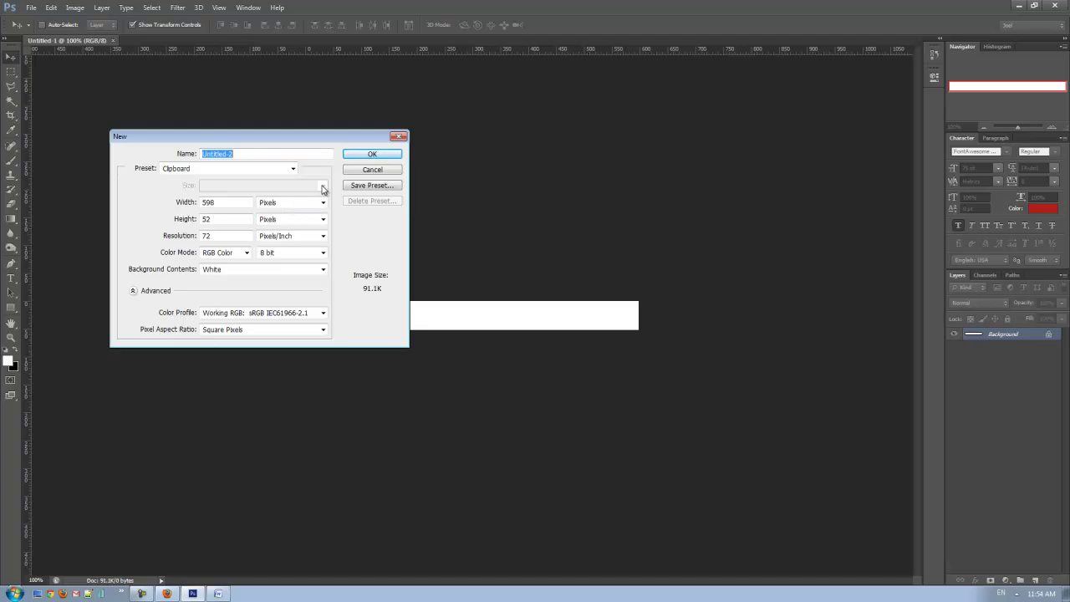
pyautogui.click(286, 170)
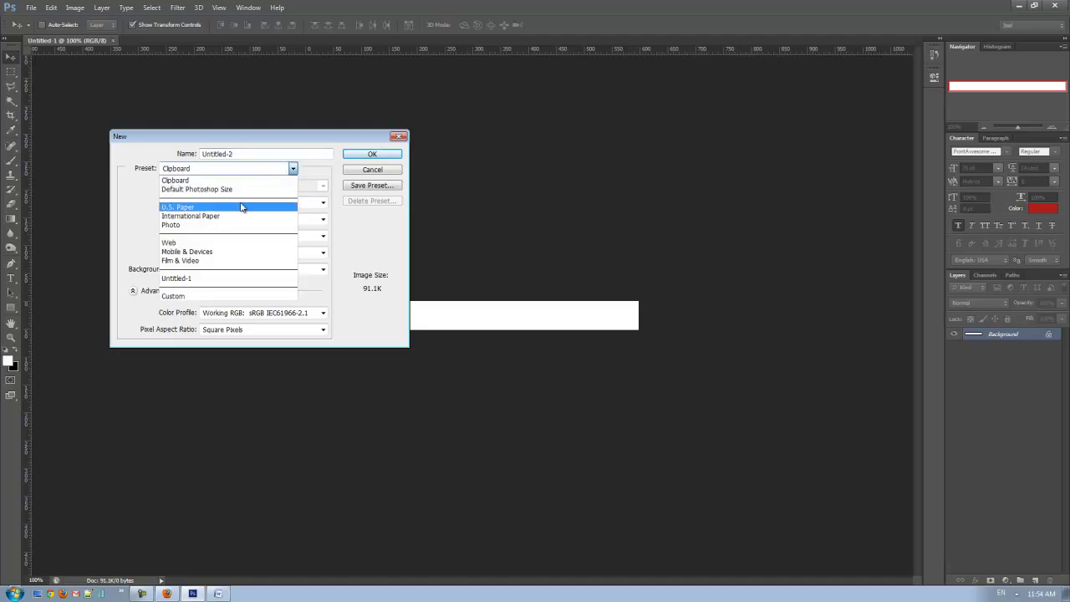
pyautogui.click(241, 207)
pyautogui.click(372, 156)
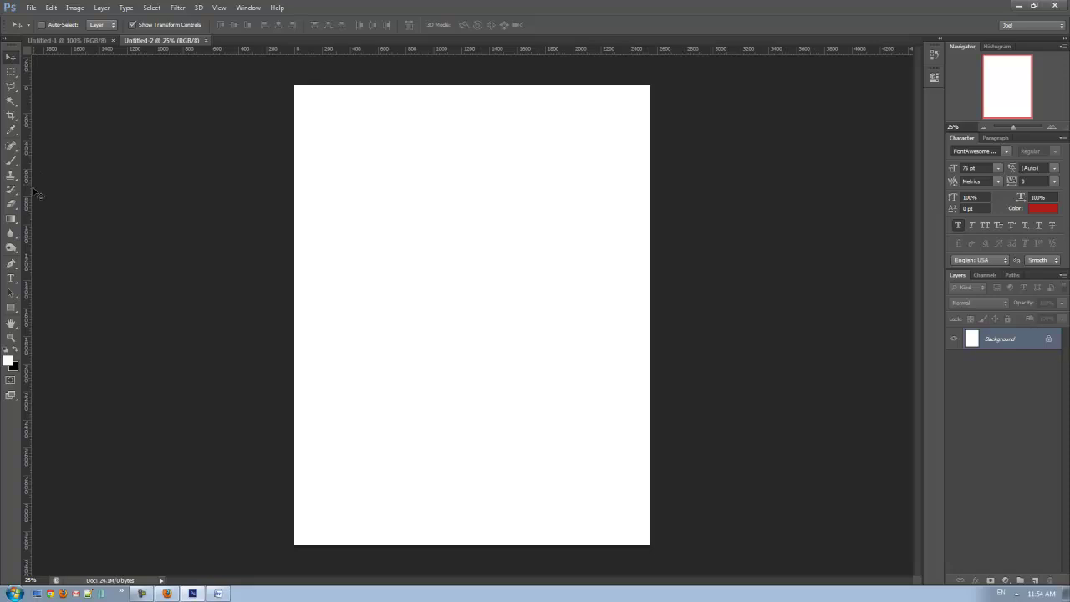
# - Paste the copied glyphs into a new text layer and apply the FontAwesome font to all of them
pyautogui.click(10, 278)
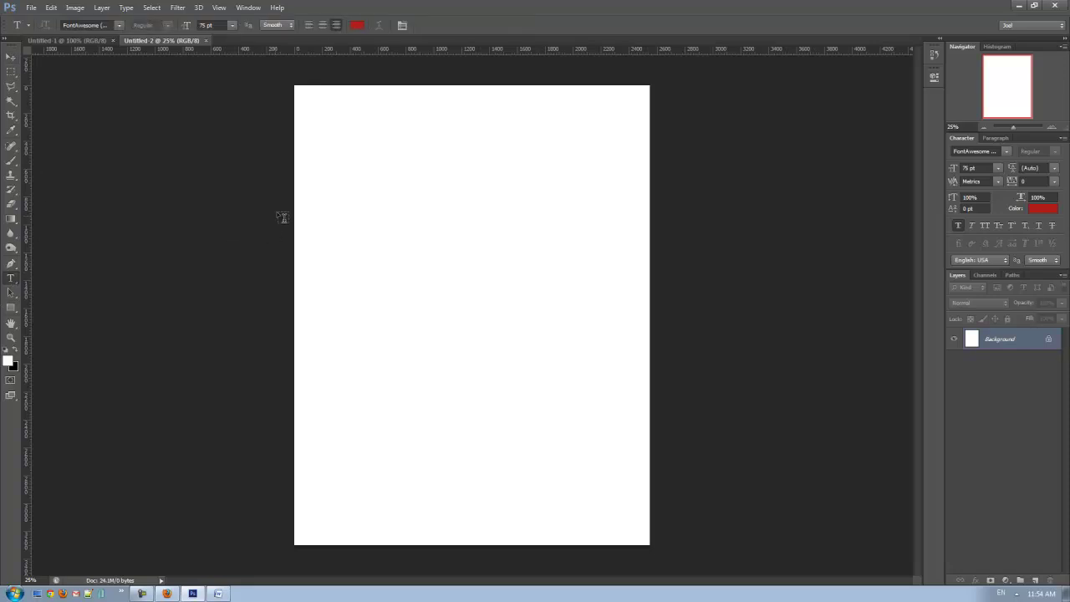
pyautogui.click(333, 171)
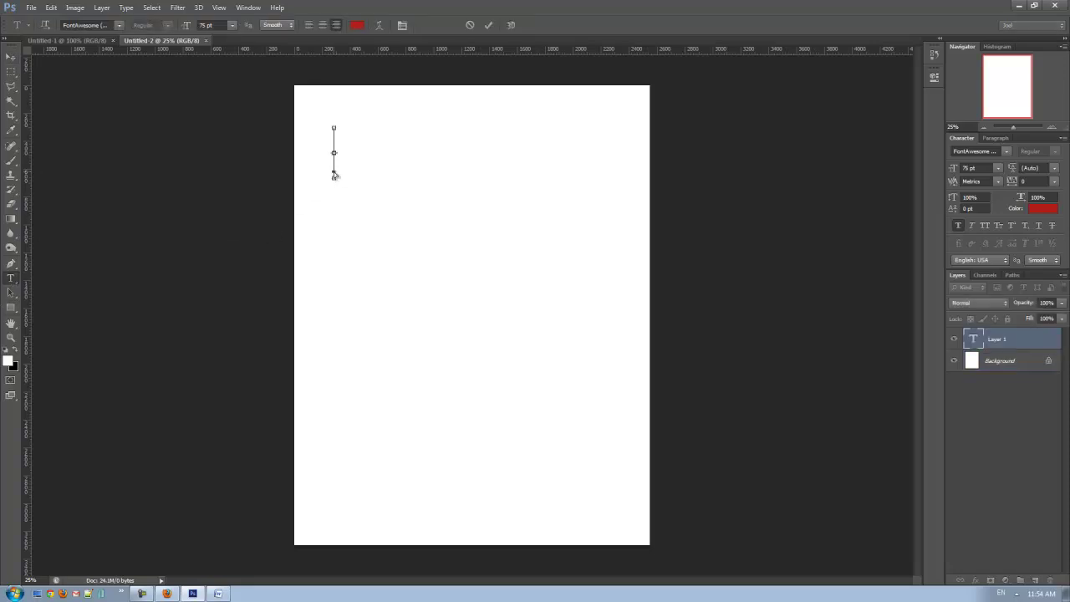
pyautogui.hotkey('ctrl', 'v')
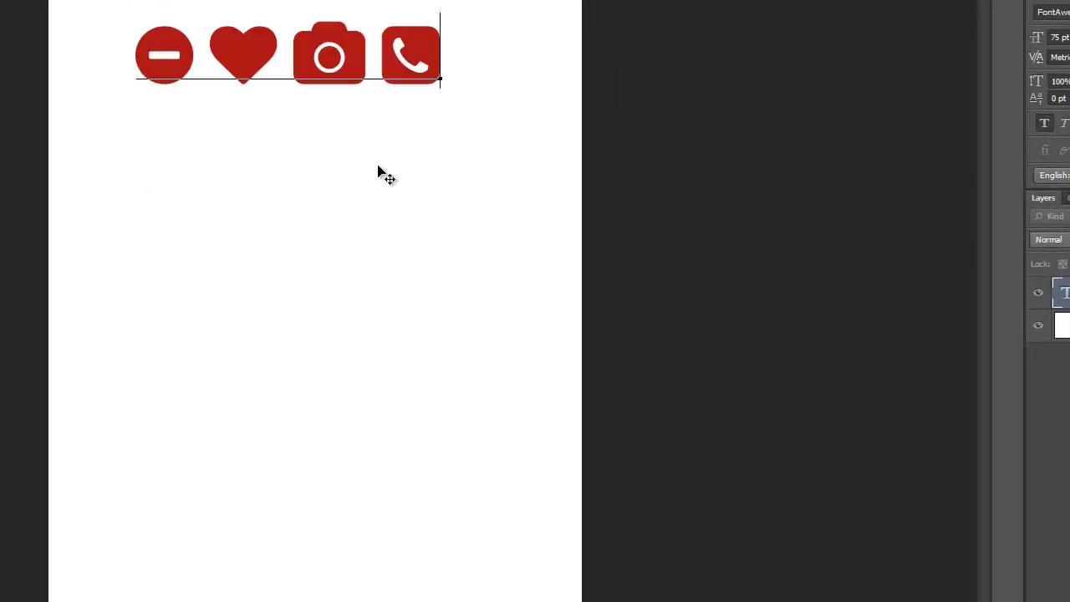
pyautogui.click(217, 72)
pyautogui.moveTo(281, 58); pyautogui.dragTo(214, 56)
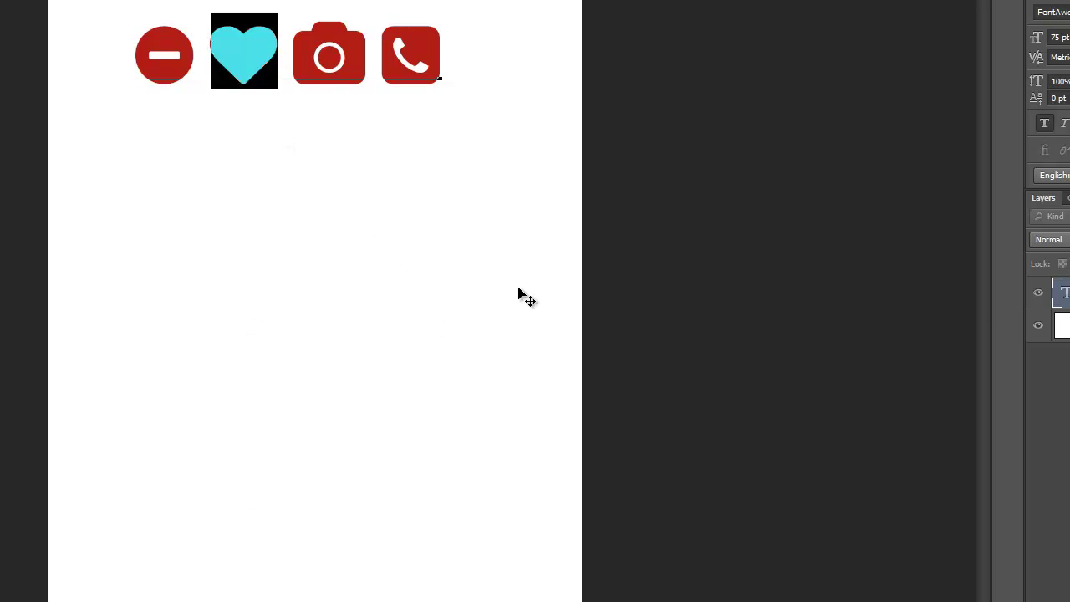
pyautogui.press('End')
pyautogui.hotkey('ctrl', 'a')
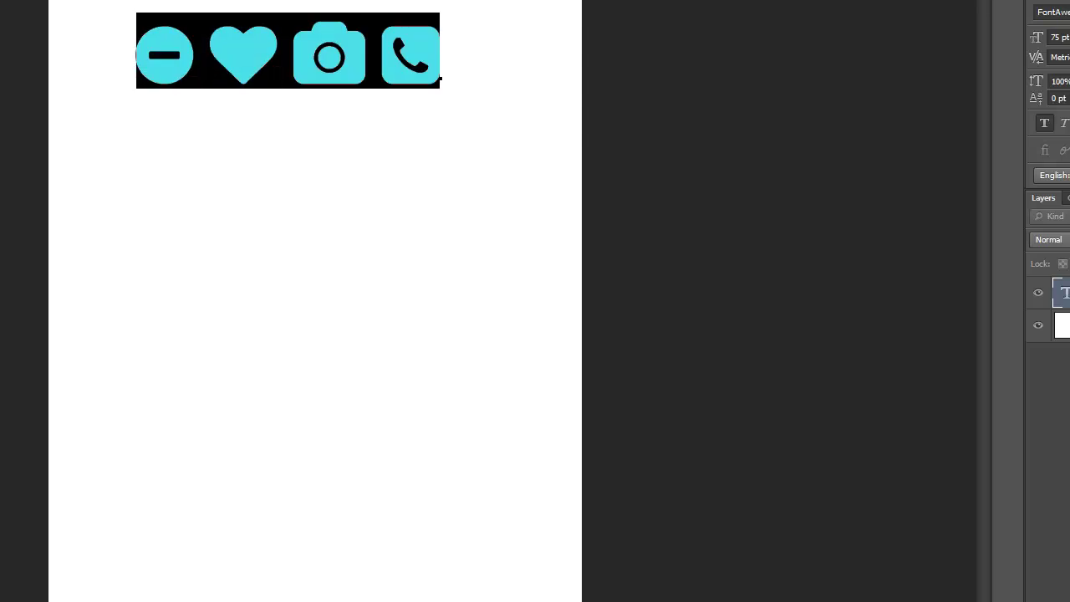
pyautogui.click(1066, 11)
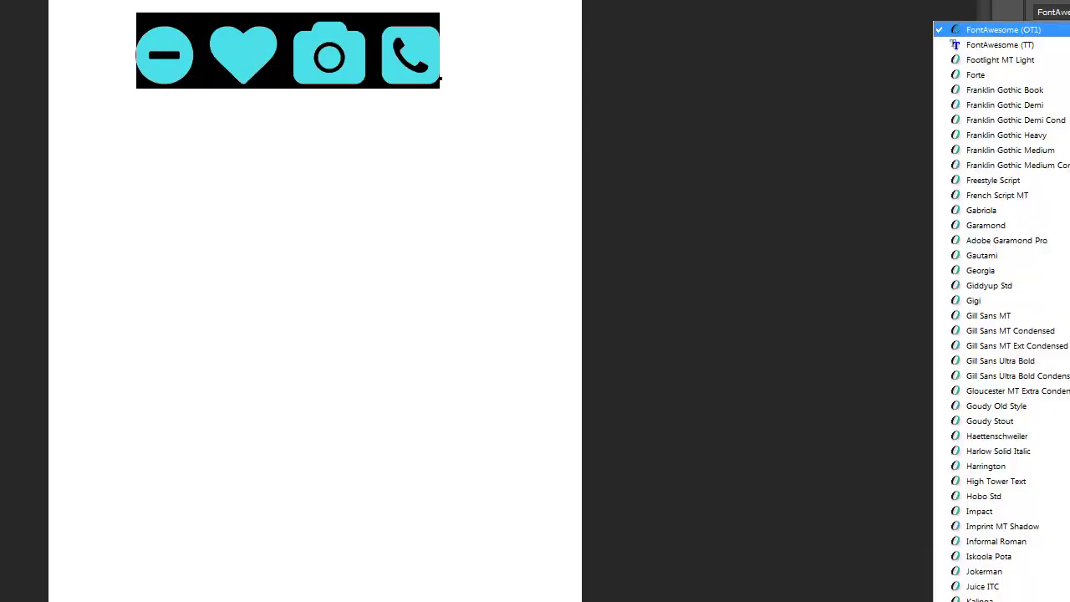
pyautogui.click(1053, 175)
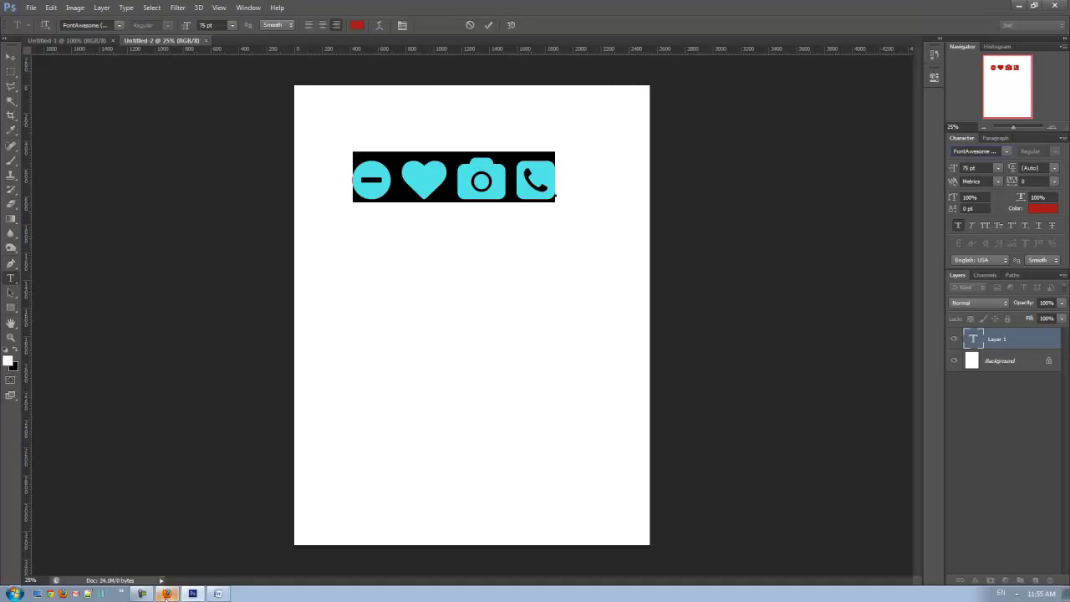
# - Return to the Font Awesome page and scroll down to the Web Application Icons names
pyautogui.click(167, 594)
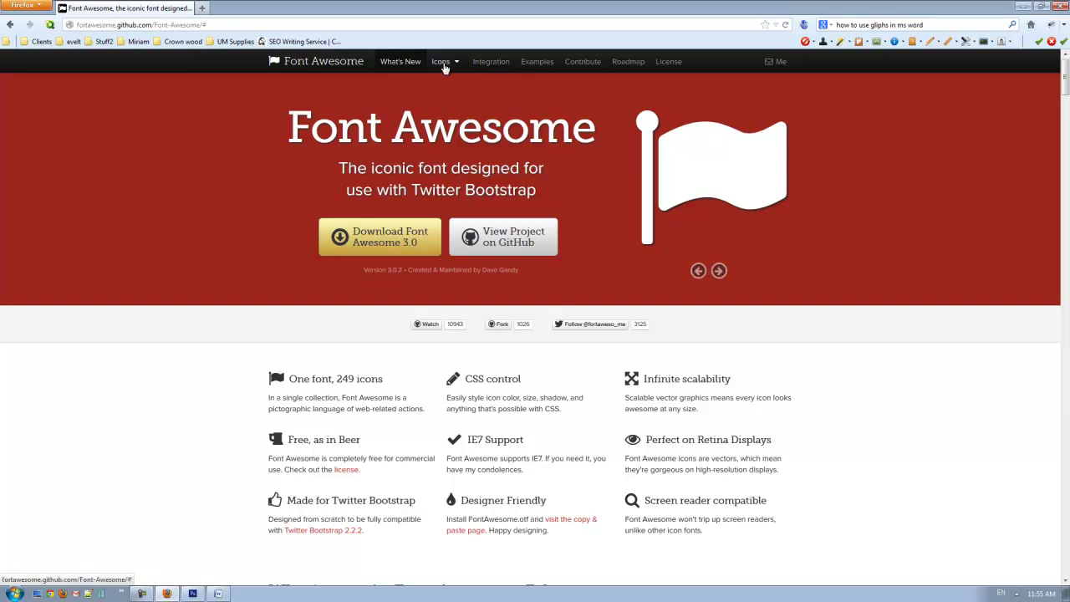
pyautogui.scroll(-15, 566, 493)
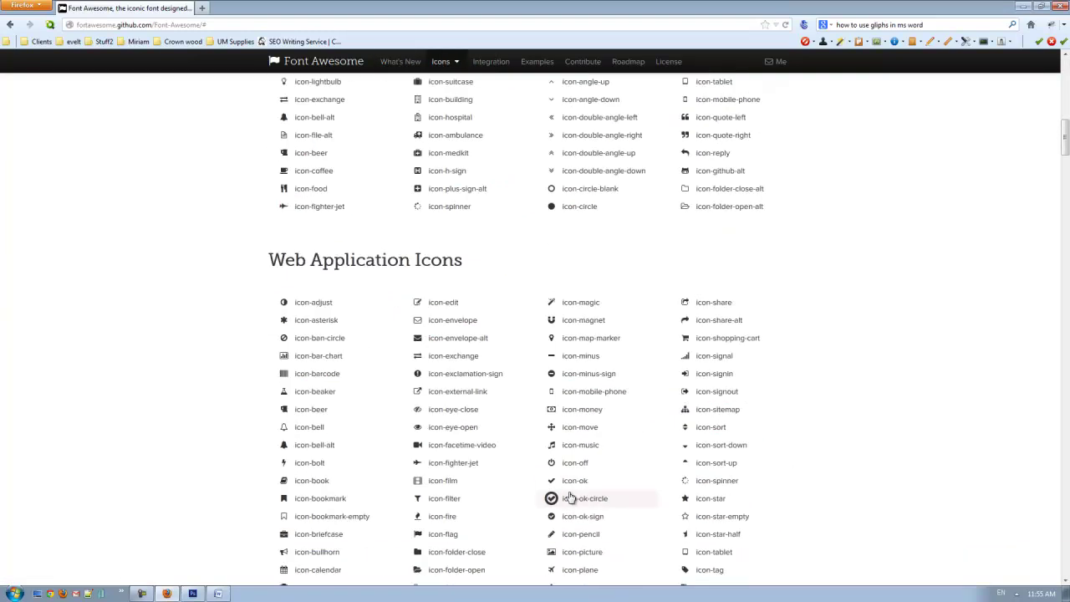